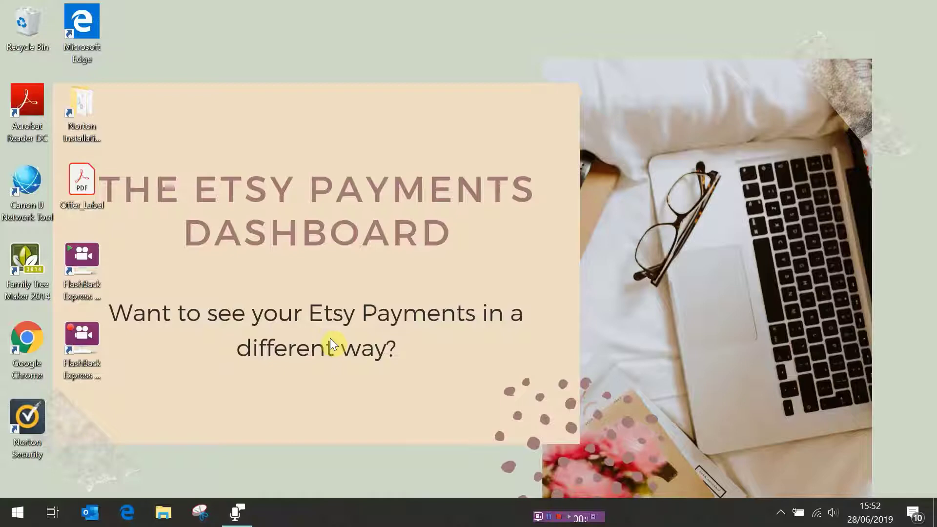
Open File Explorer and make a new folder named 'etsy Information' under Documents
left_click(165, 515)
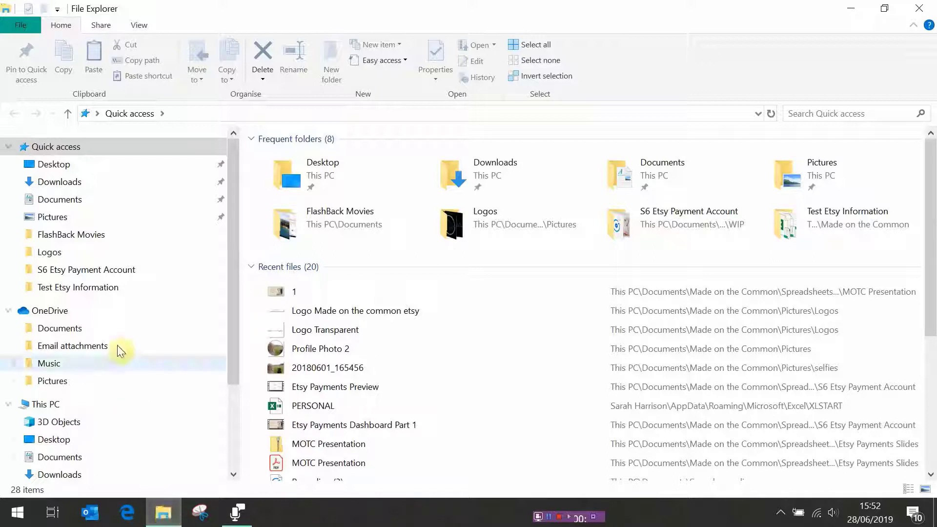
left_click(76, 200)
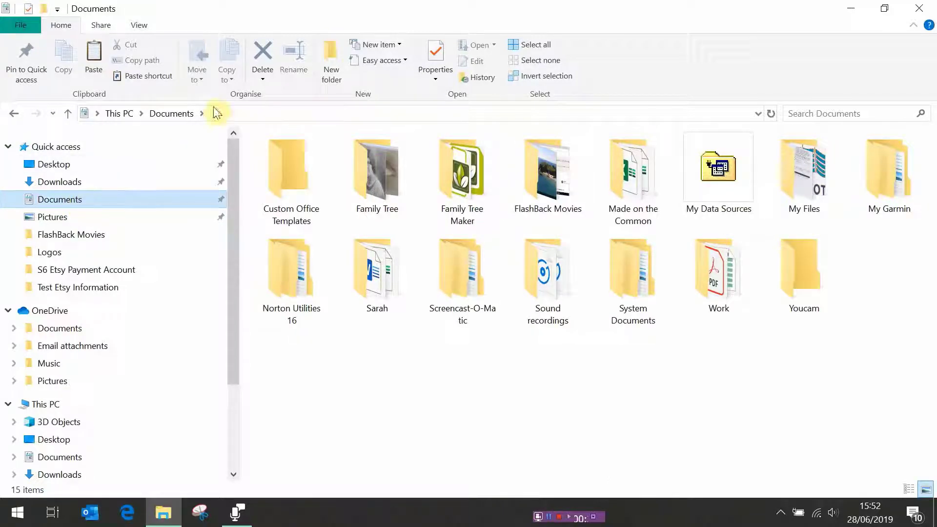
left_click(331, 77)
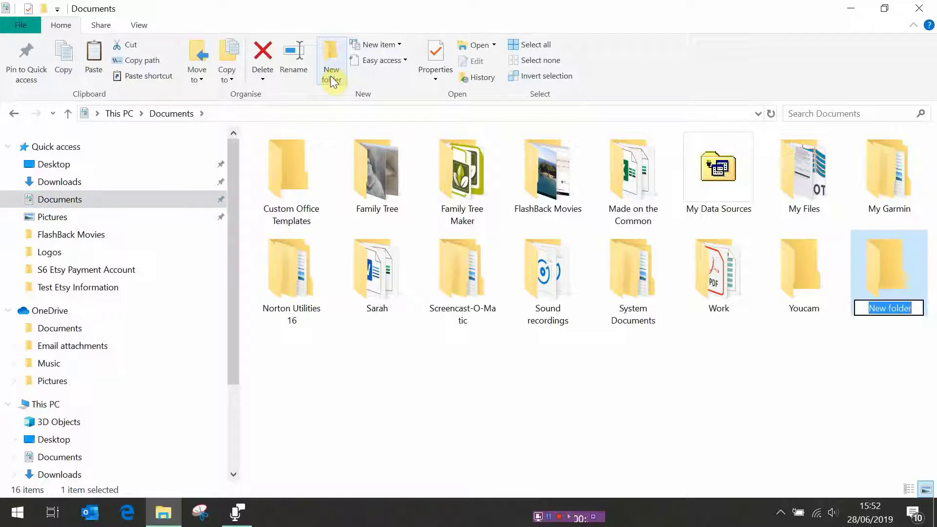
type("etsy ")
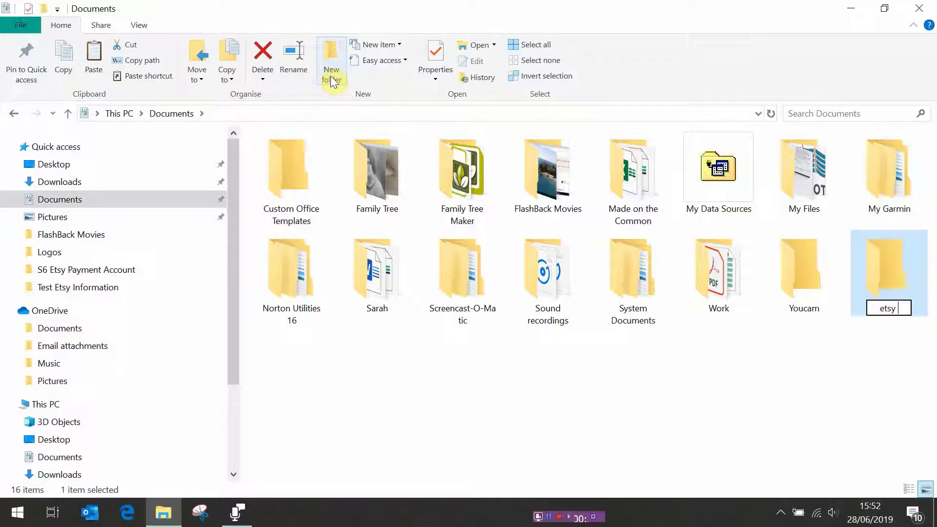
type("Information")
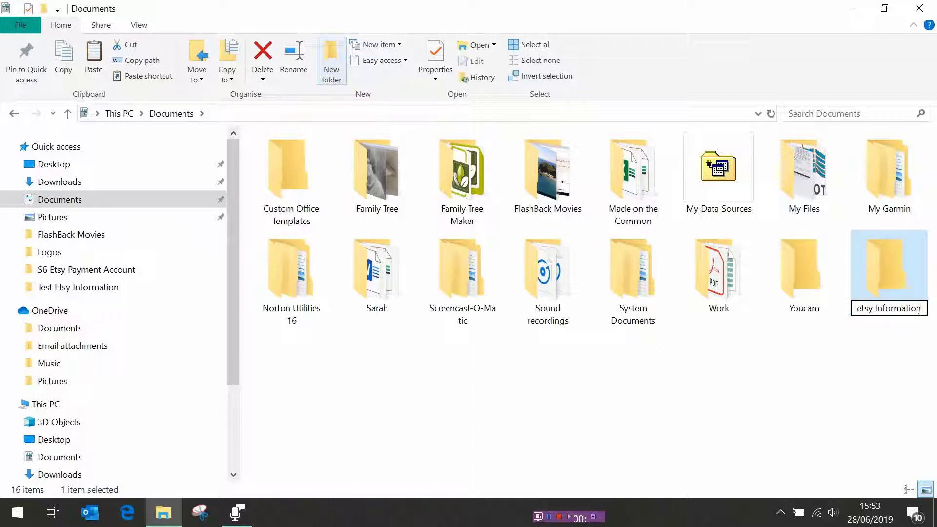
key("Return")
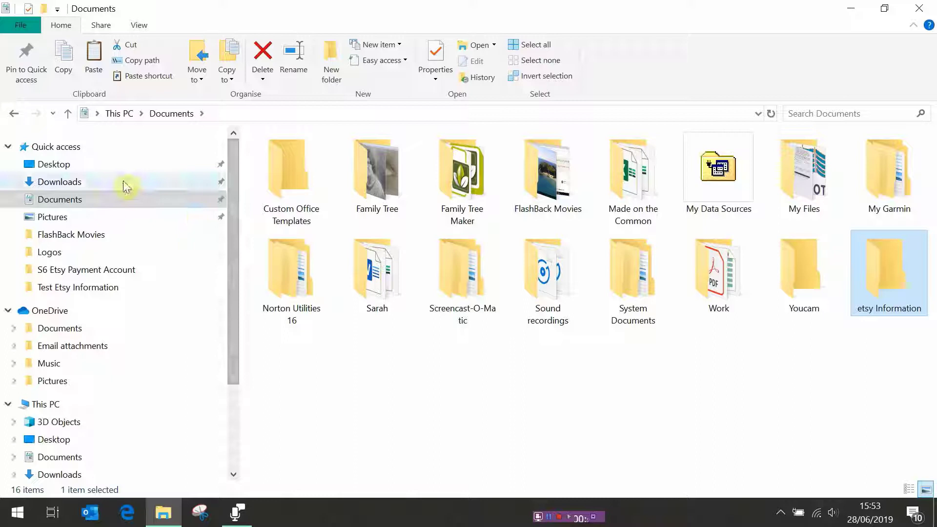
Copy the Etsy Payments Dashboard beta workbook from Downloads into Documents > etsy Information
left_click(73, 185)
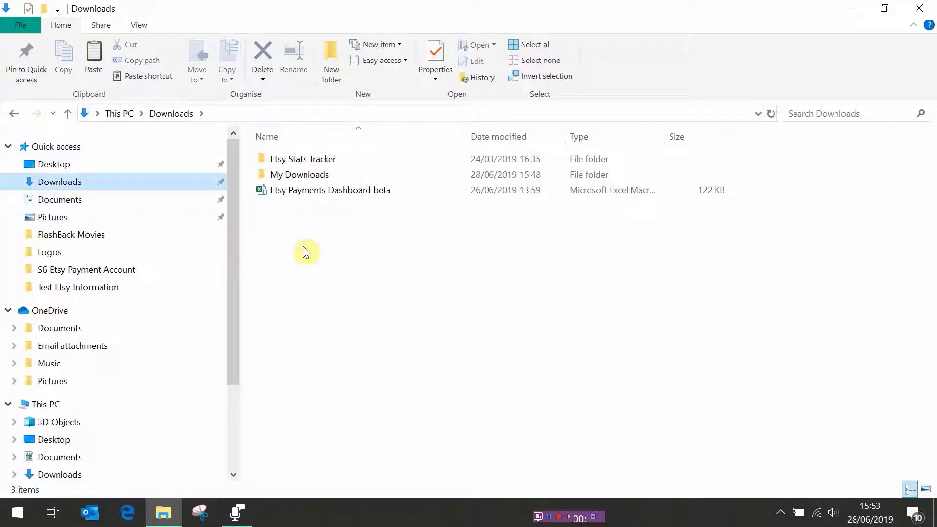
left_click(314, 190)
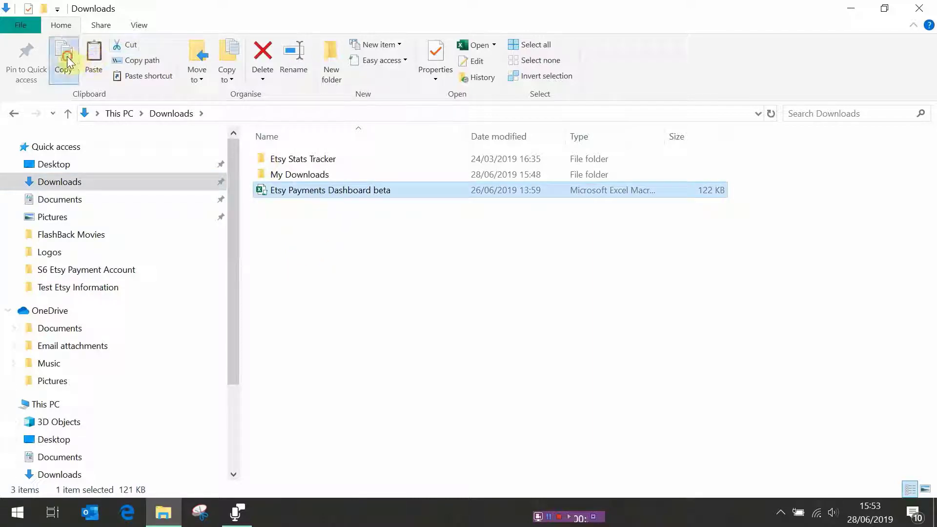
left_click(76, 199)
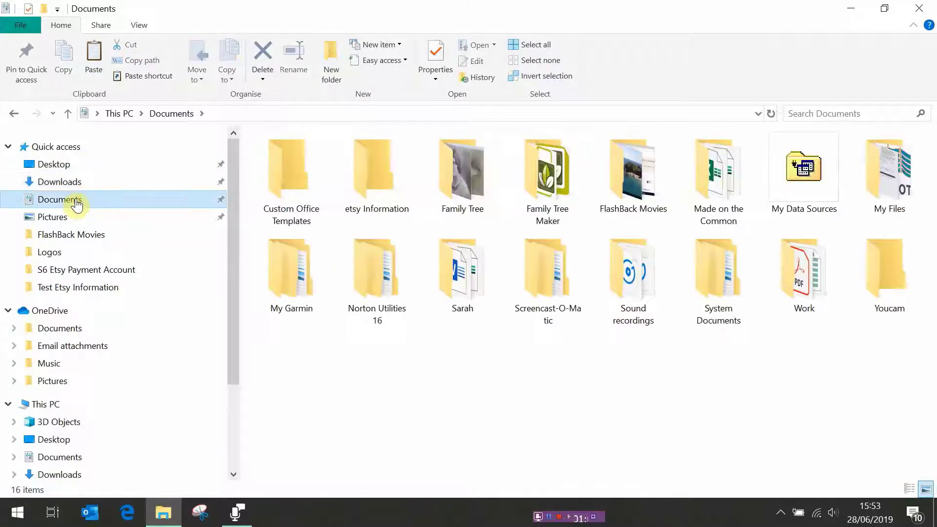
double_click(379, 171)
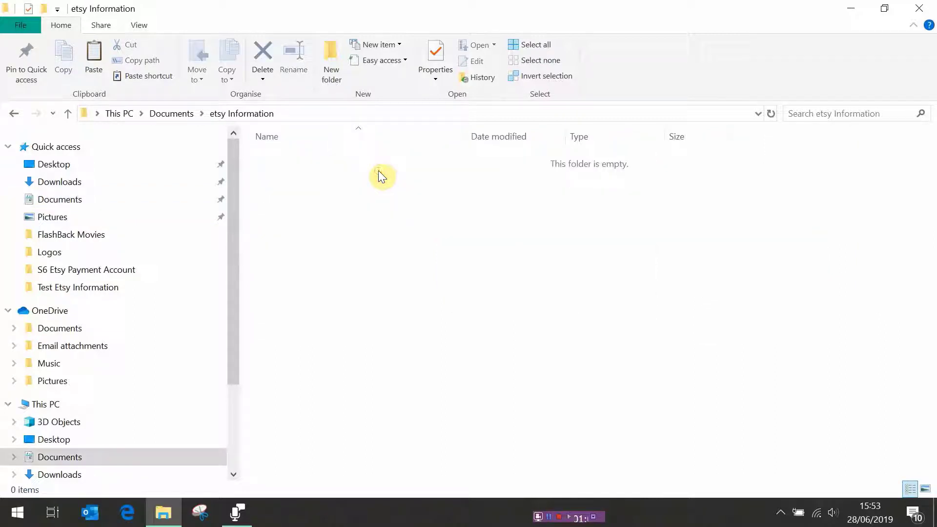
left_click(95, 60)
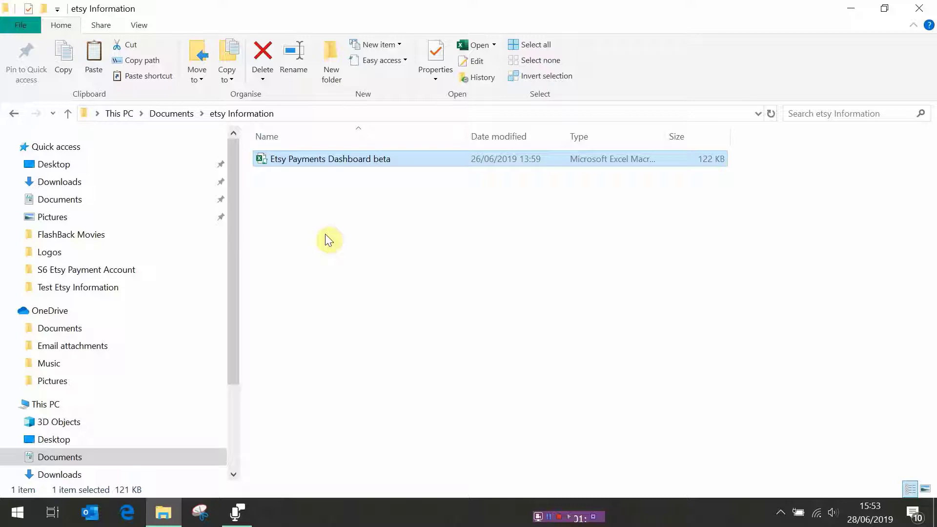
Create subfolders 'Monthly Payments Downloads' and 'Monthly Deposits Downloads' inside etsy Information
left_click(331, 73)
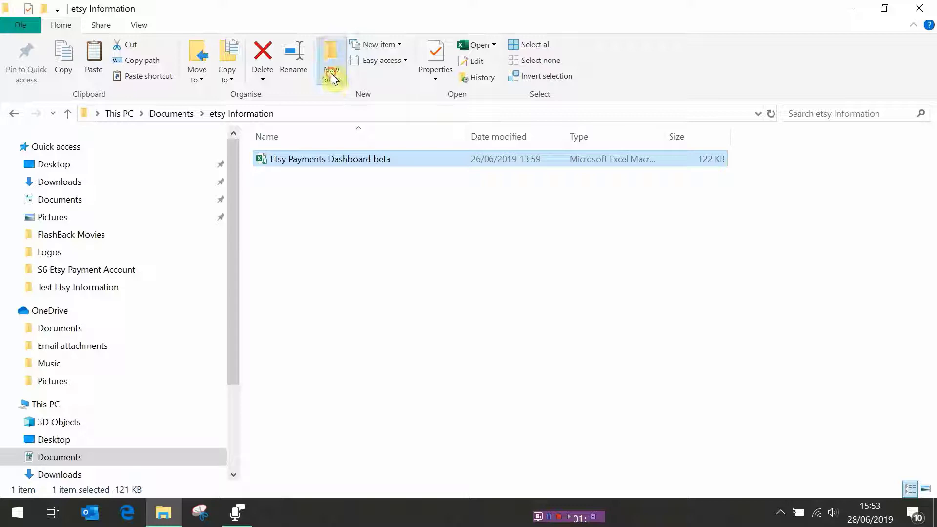
type("Mon")
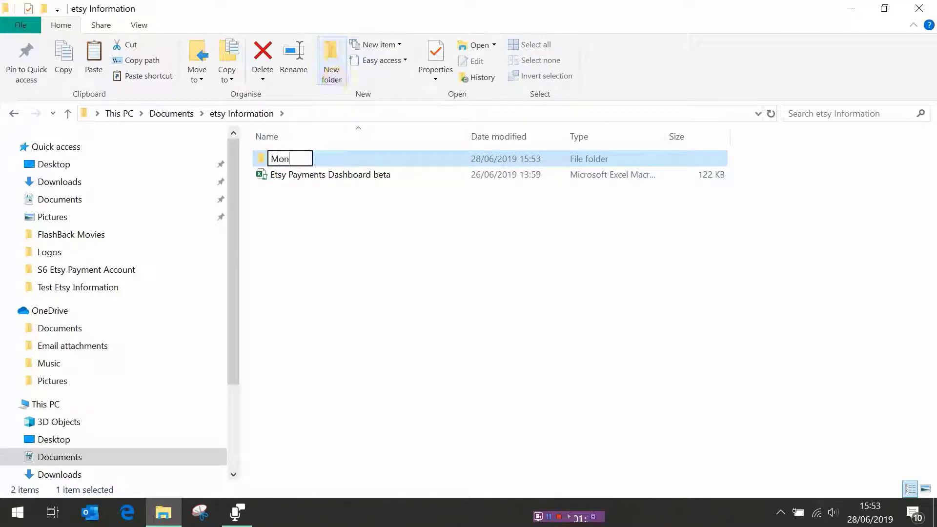
type("thly Pay")
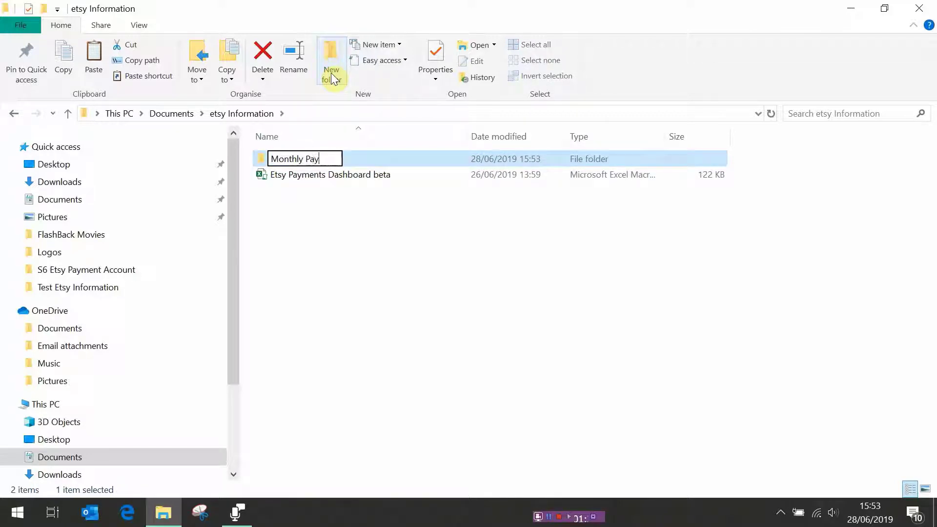
type("ments D")
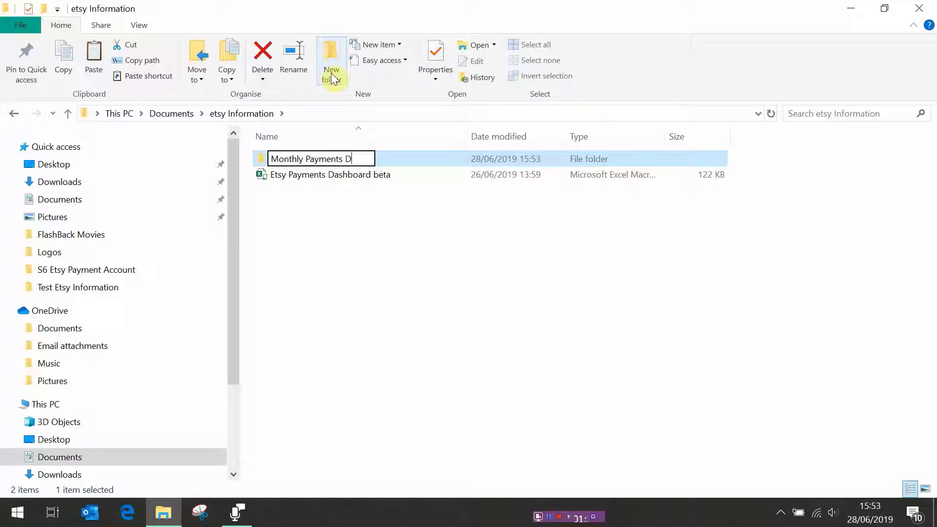
type("ownloads")
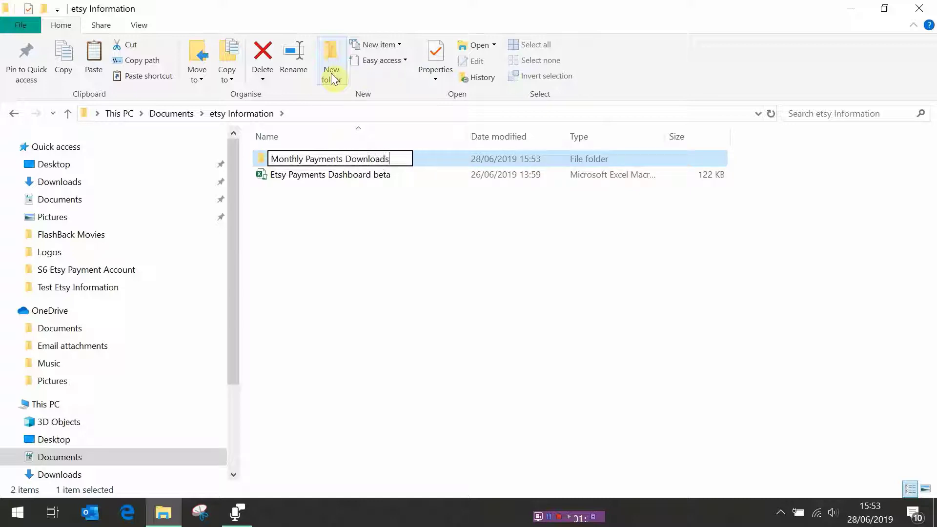
key("Return")
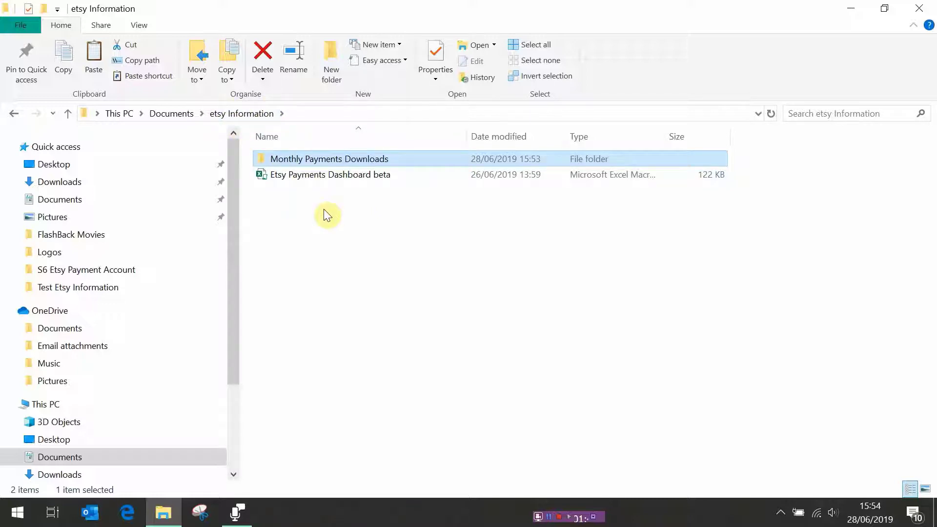
left_click(329, 78)
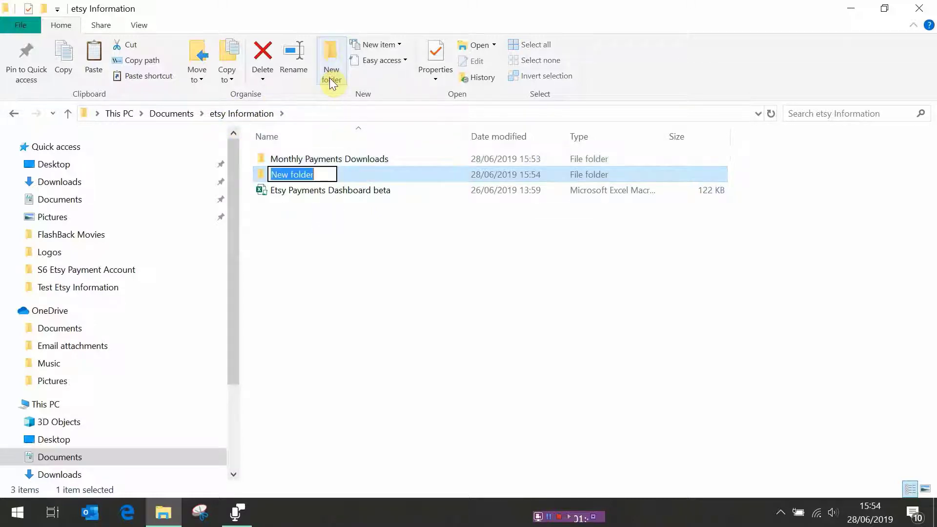
type("Monthl")
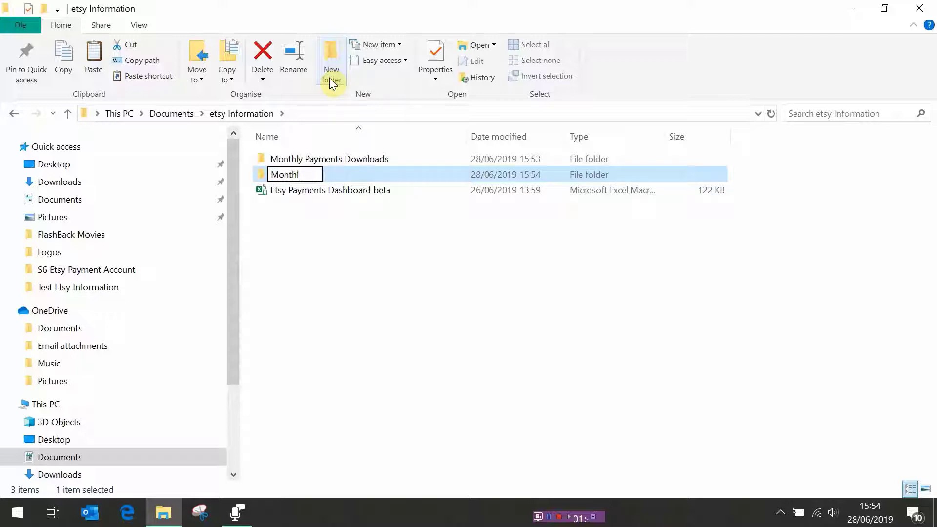
type("y Deposits ")
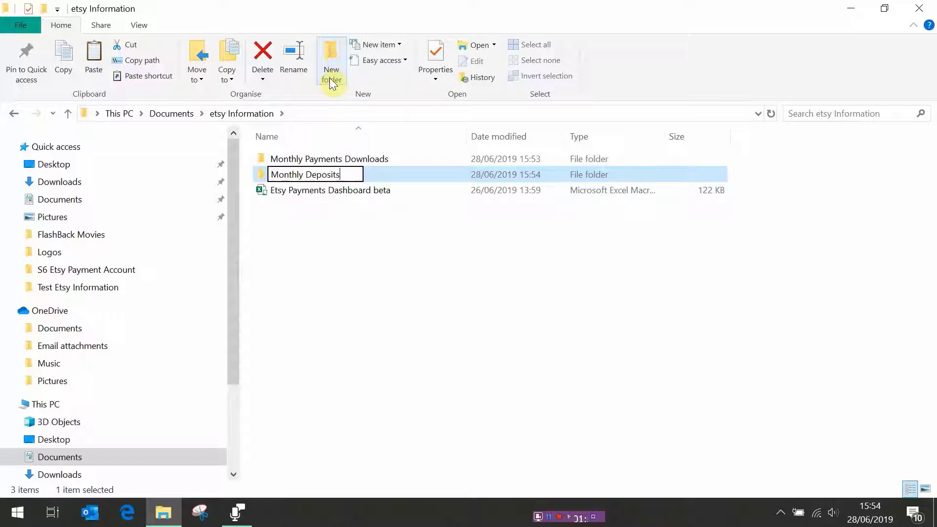
type("Downloads")
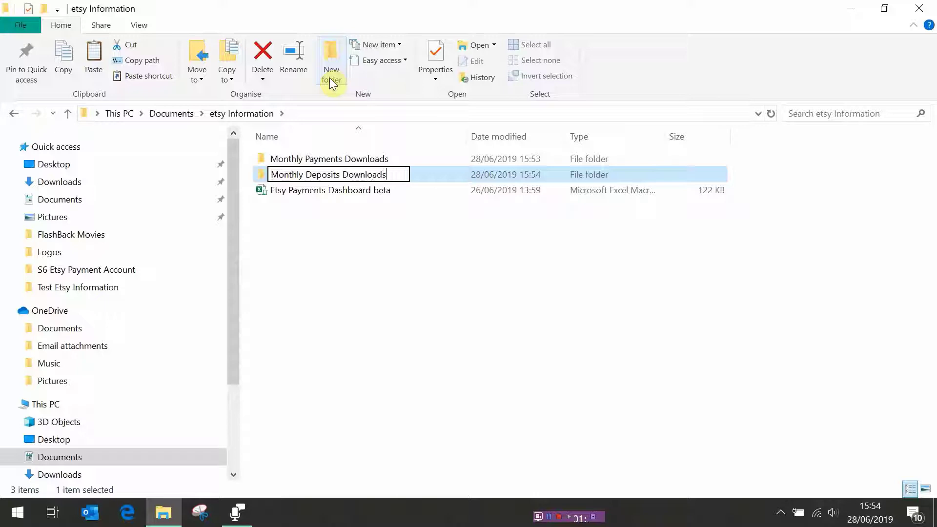
key("Return")
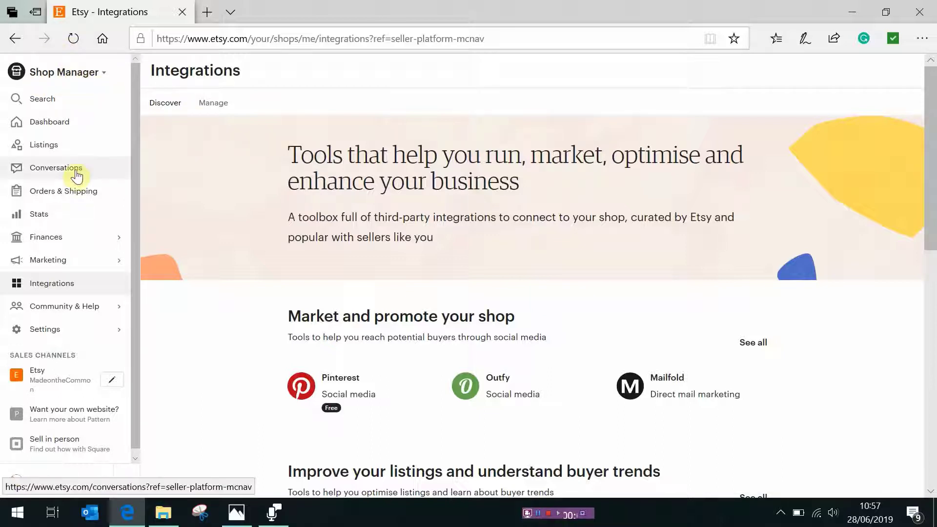
Go to Finances > Payment account and scroll to the June 2019 monthly statements summary
left_click(66, 236)
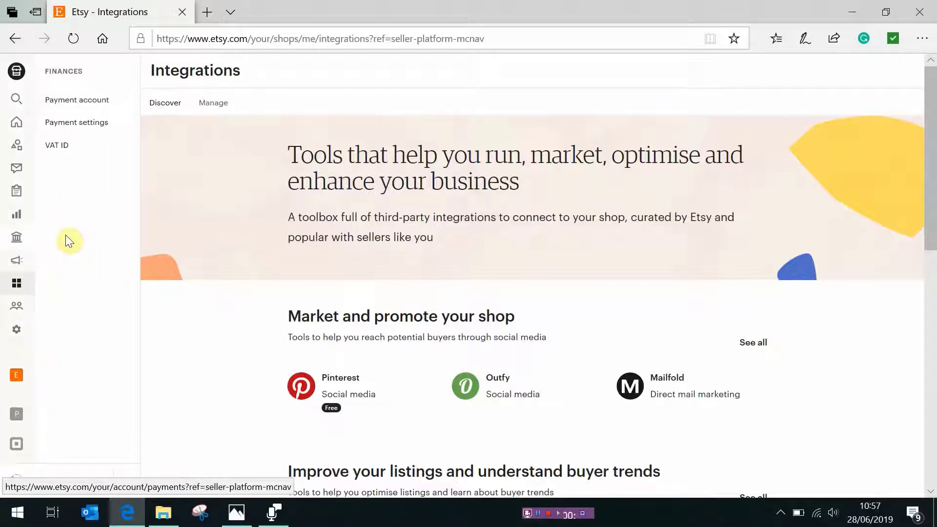
left_click(73, 104)
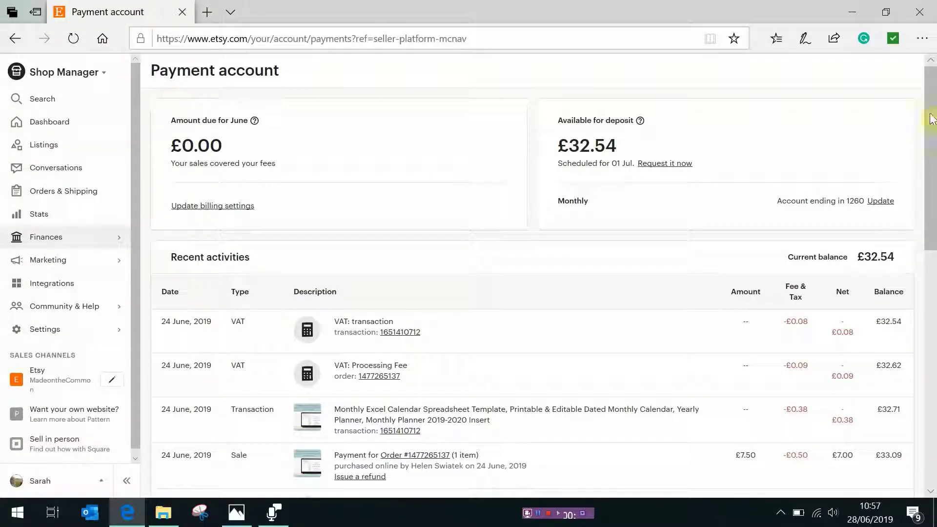
left_click_drag(931, 116, 933, 340)
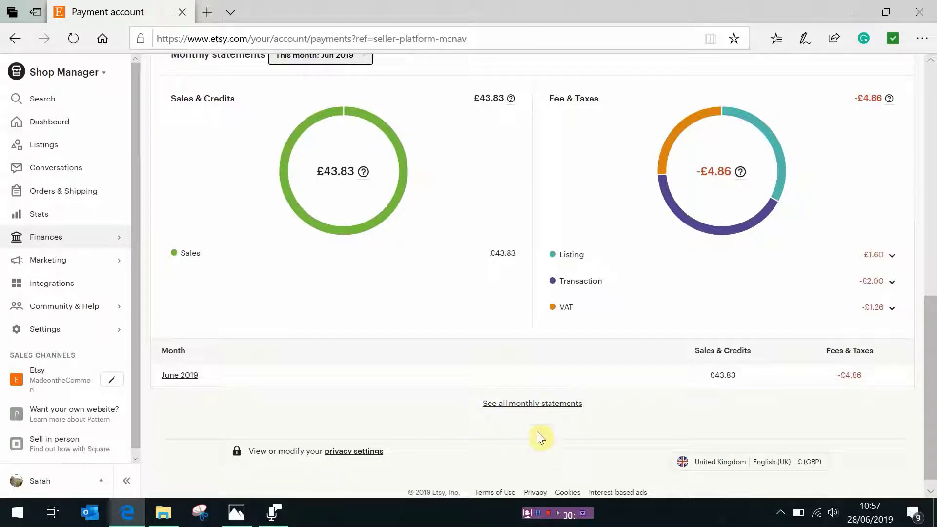
List all monthly statements and open the October 2018 statement
left_click(536, 406)
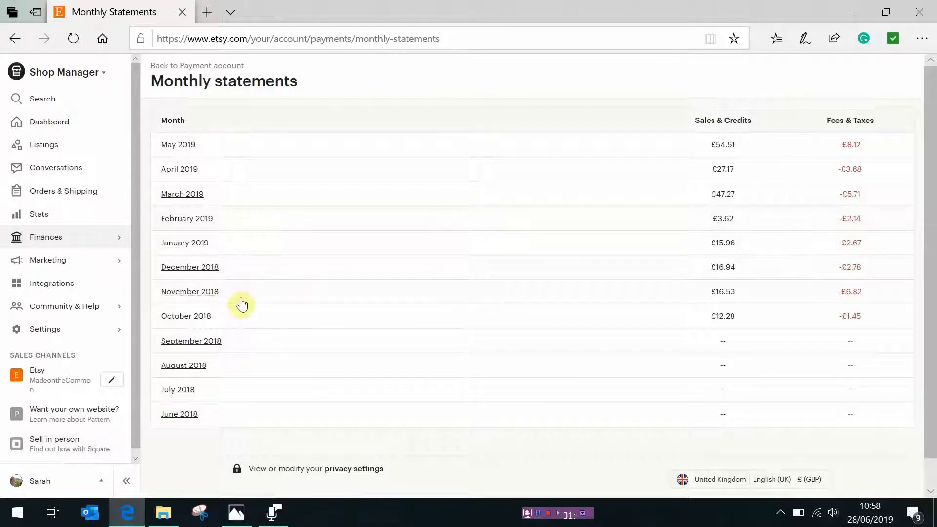
left_click(193, 317)
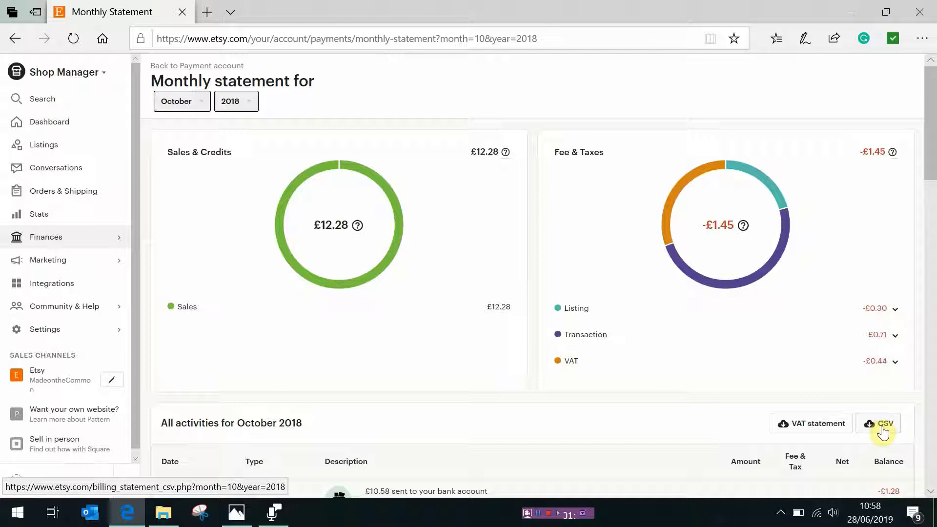
Save the October 2018 statement CSV to Documents > etsy Information > Monthly Payments Downloads
left_click(883, 431)
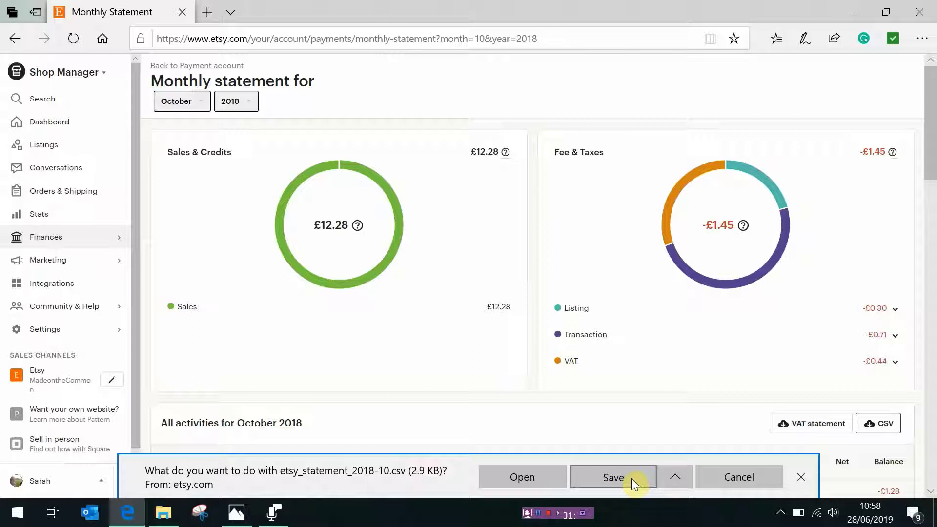
left_click(675, 479)
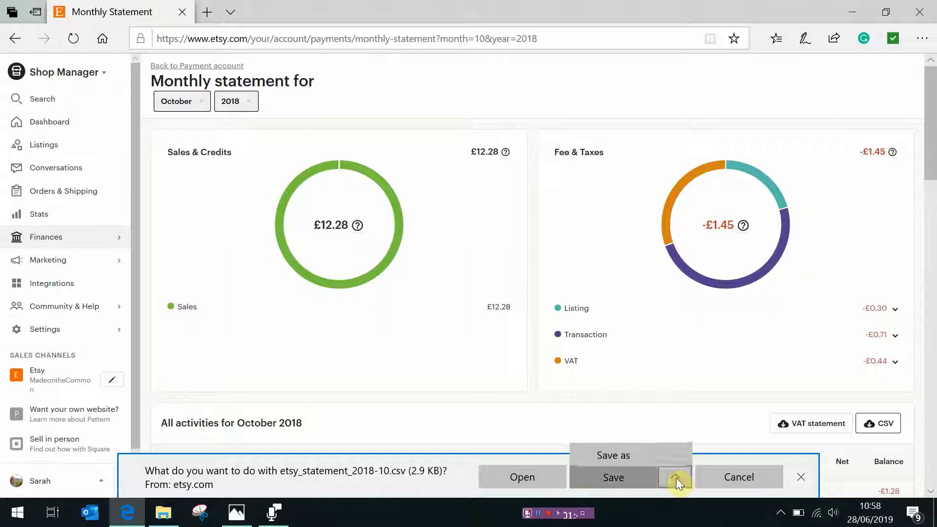
left_click(635, 454)
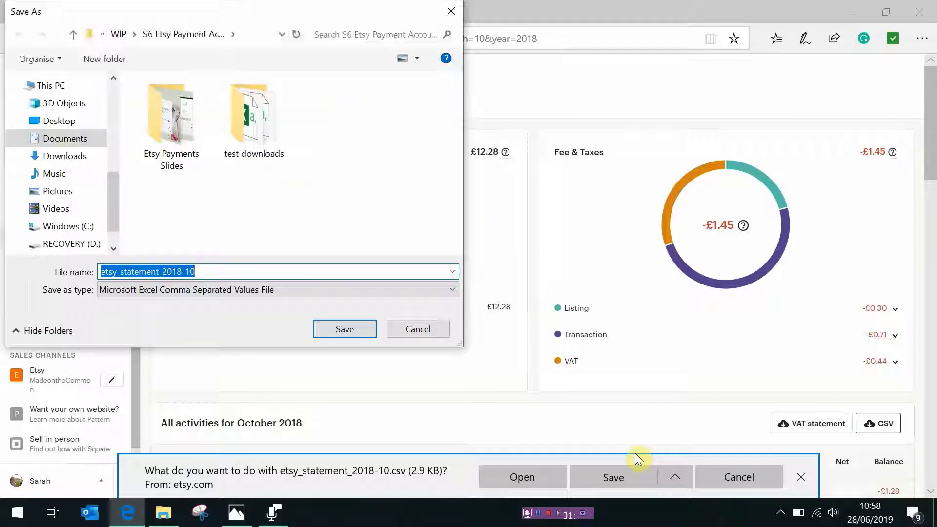
left_click(104, 35)
left_click(111, 35)
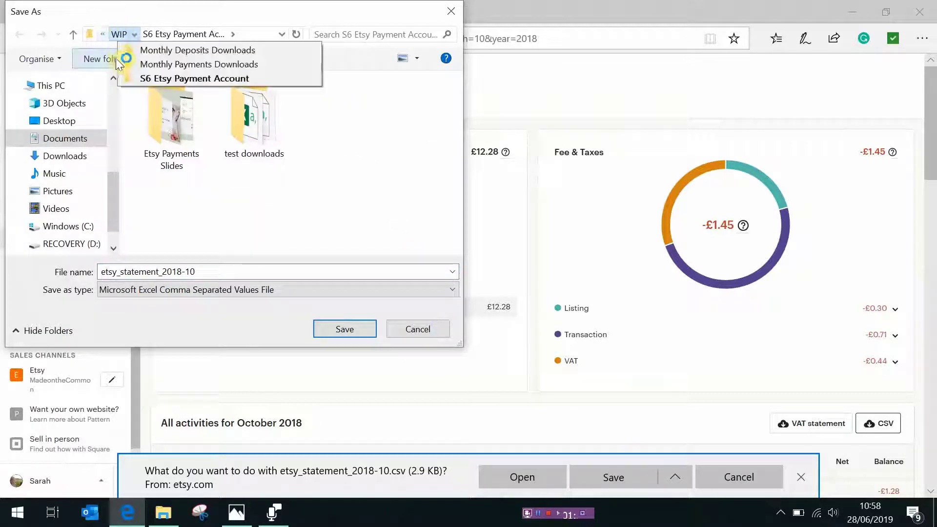
mouse_move(103, 36)
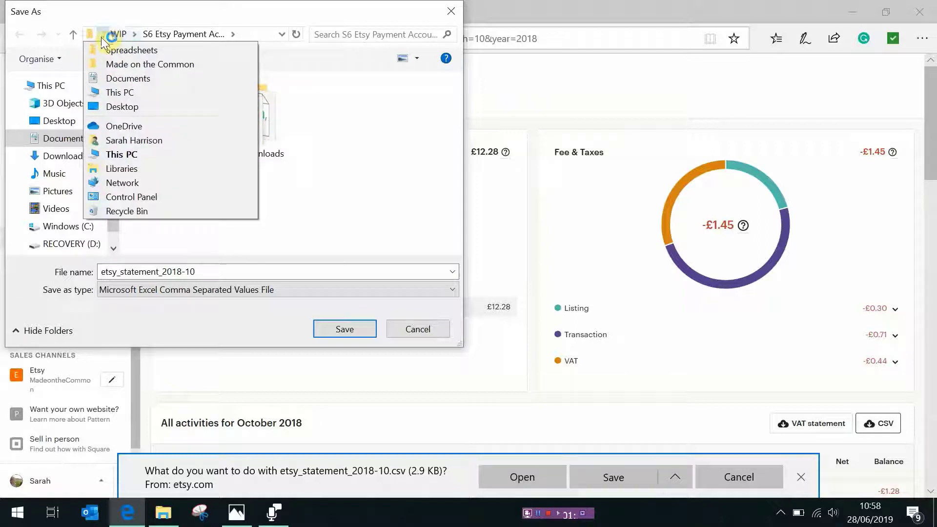
left_click(106, 79)
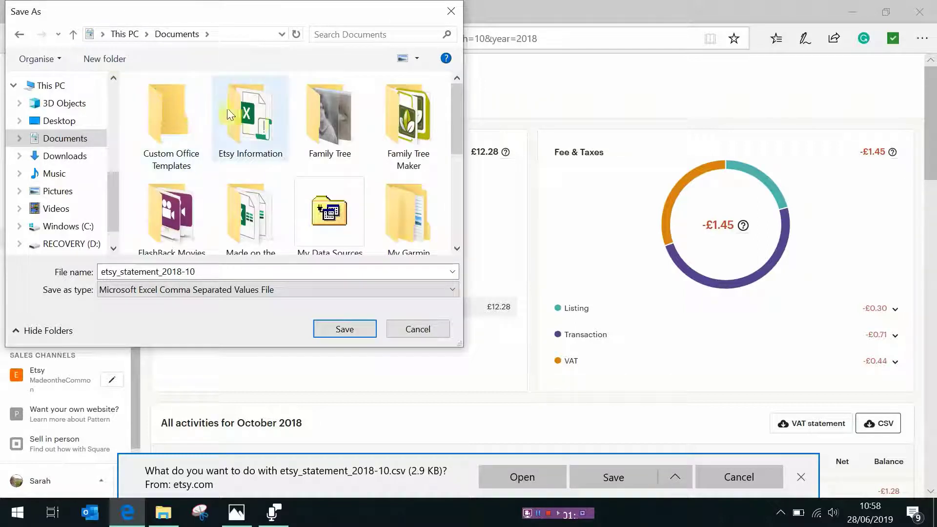
double_click(259, 121)
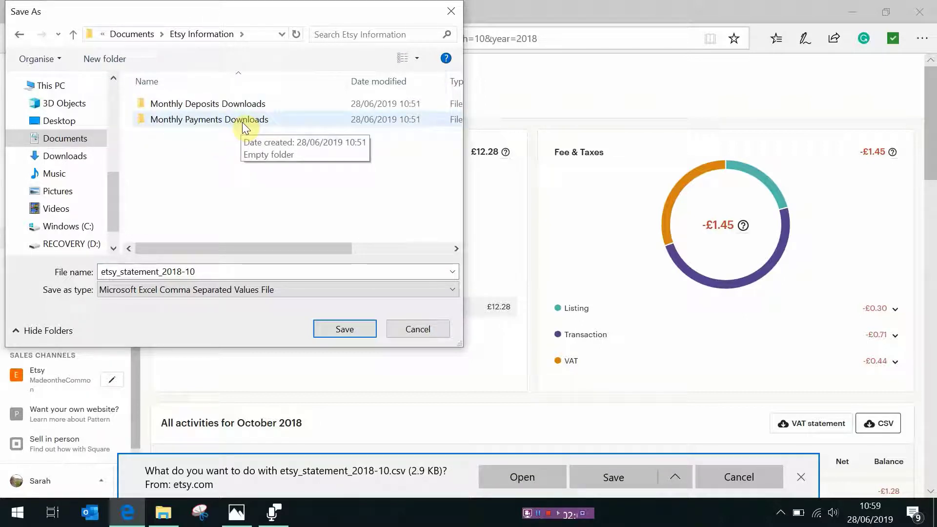
double_click(244, 126)
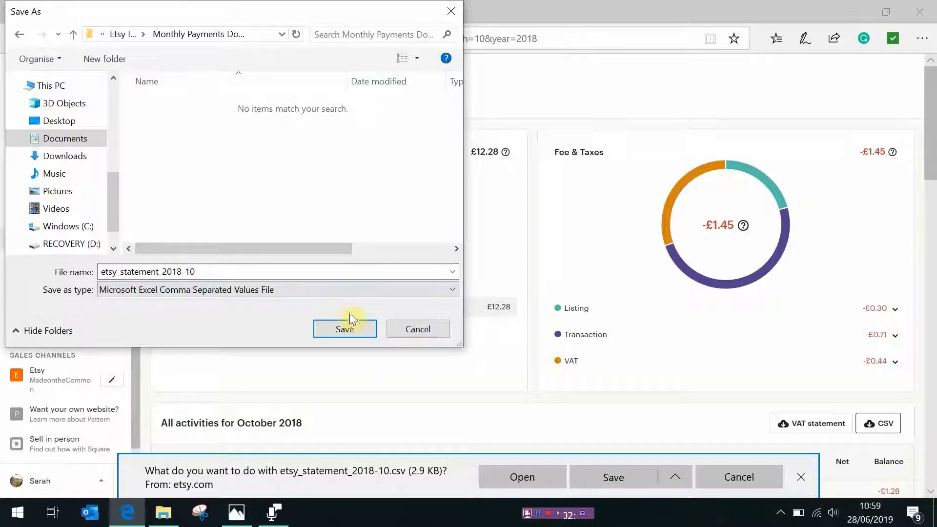
left_click(353, 327)
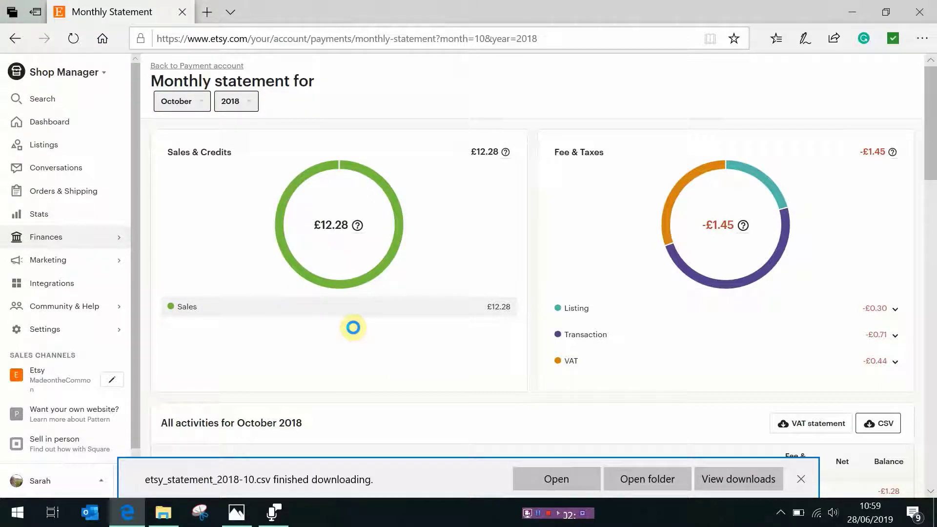
Switch the statement month to November 2018 and cancel its CSV download
left_click(800, 478)
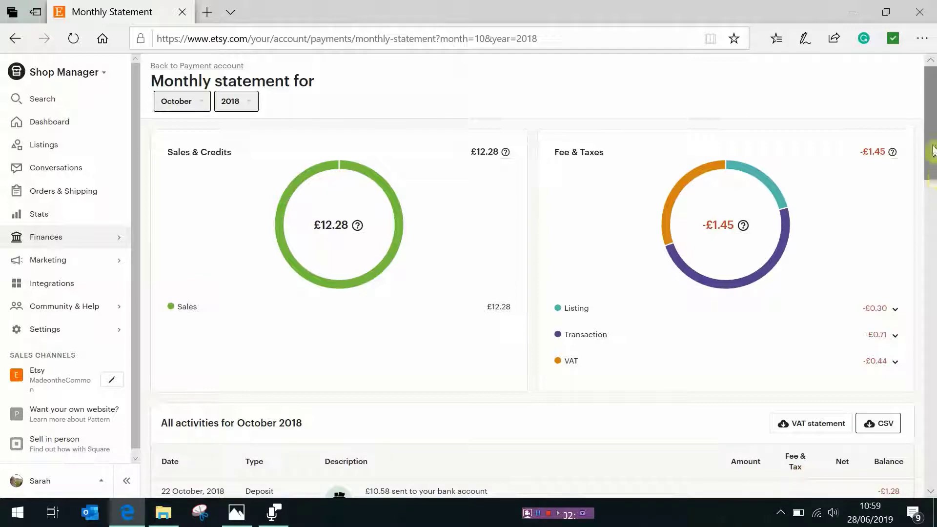
mouse_move(932, 150)
left_mouse_down()
mouse_move(933, 456)
mouse_move(932, 151)
left_mouse_up()
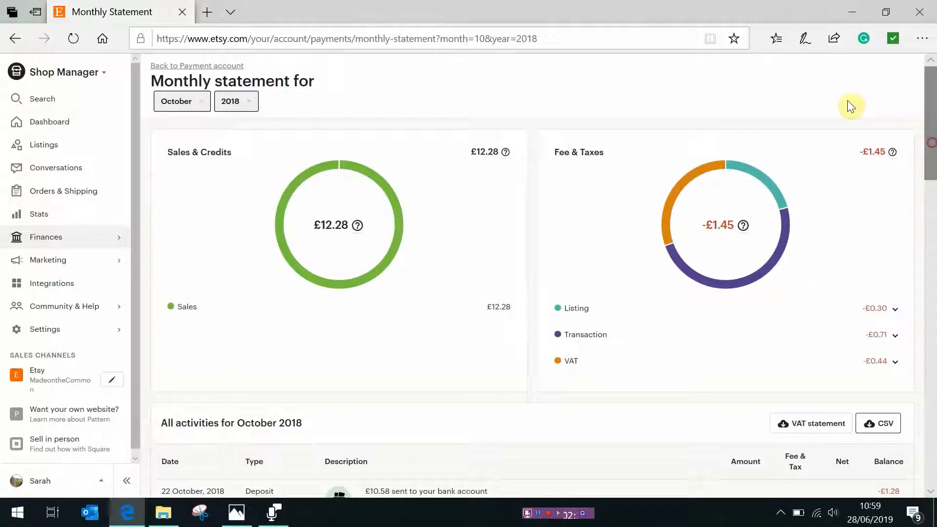
left_click(201, 103)
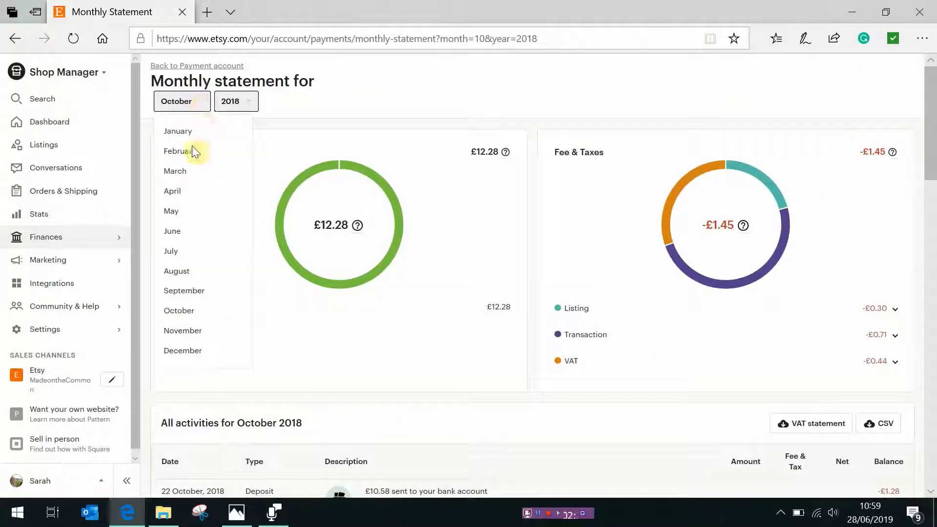
left_click(184, 328)
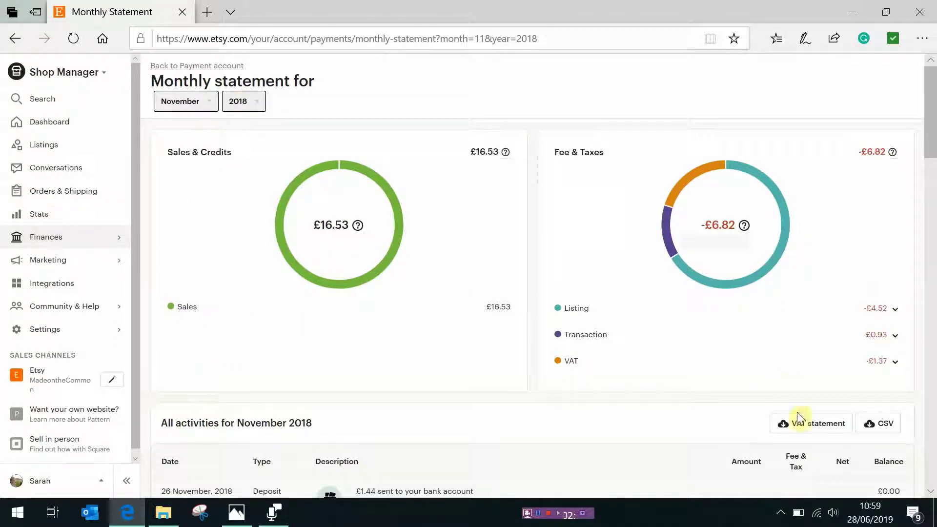
left_click(879, 427)
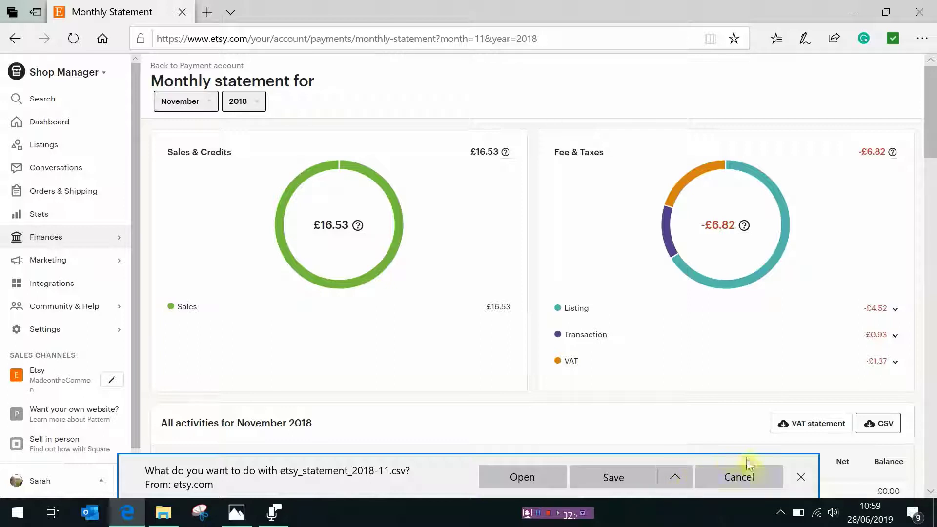
left_click(751, 479)
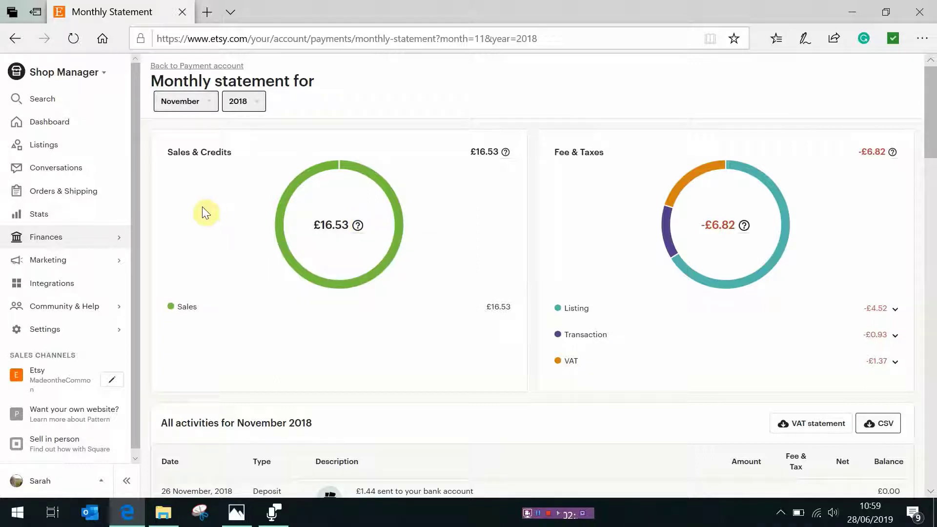
Navigate to Settings > Options > Download Data in Shop Manager
left_click(53, 330)
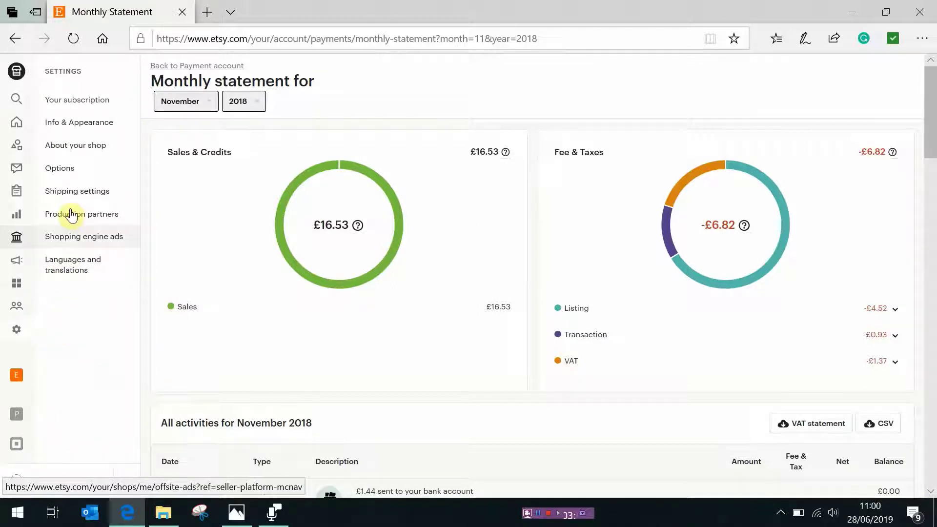
left_click(70, 173)
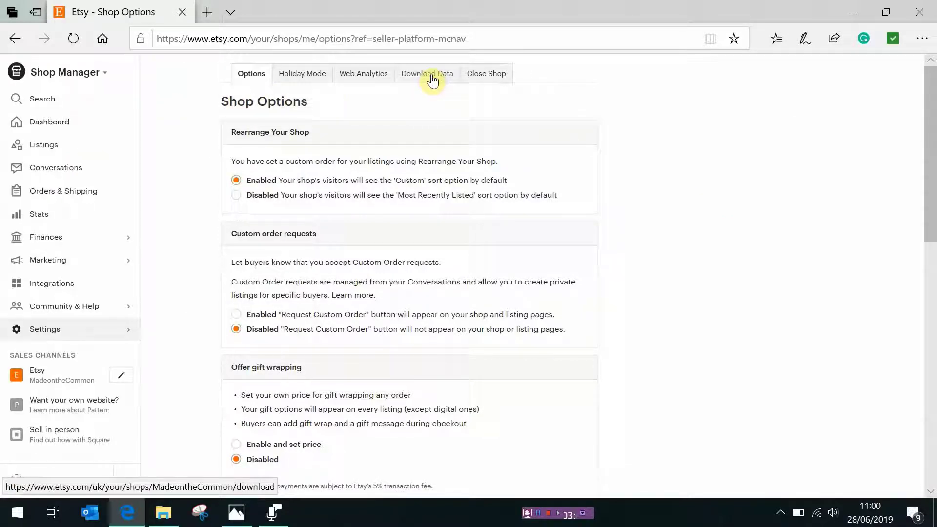
left_click(433, 77)
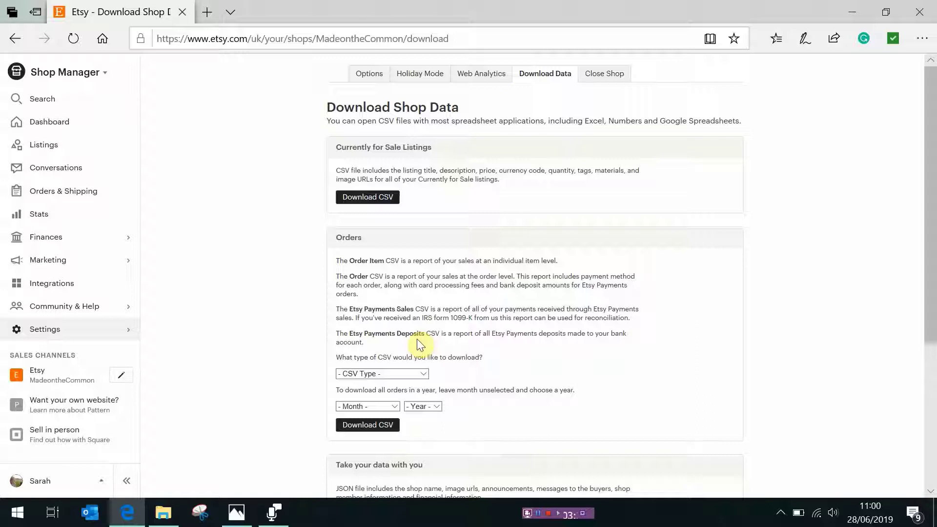
Set CSV Type to Etsy Payments Deposits, month 10 - October, year 2018, and download it
left_click(424, 373)
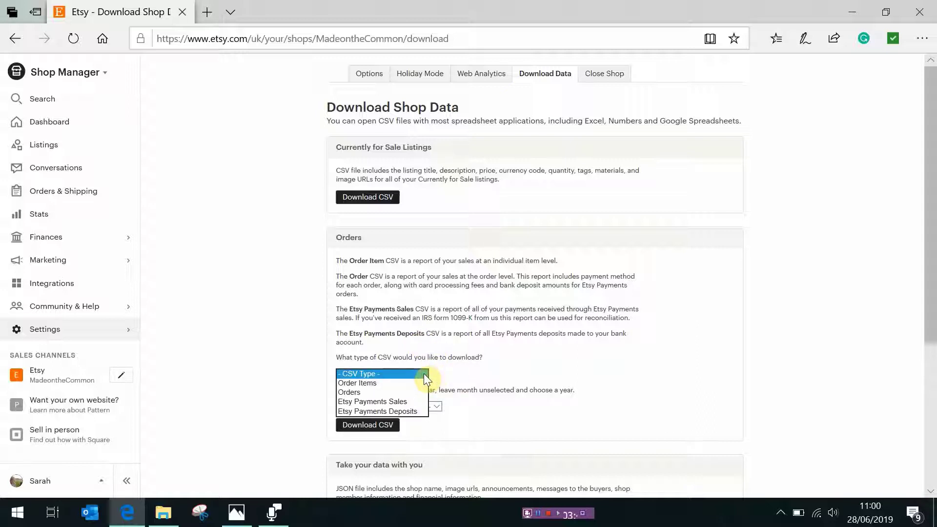
left_click(385, 411)
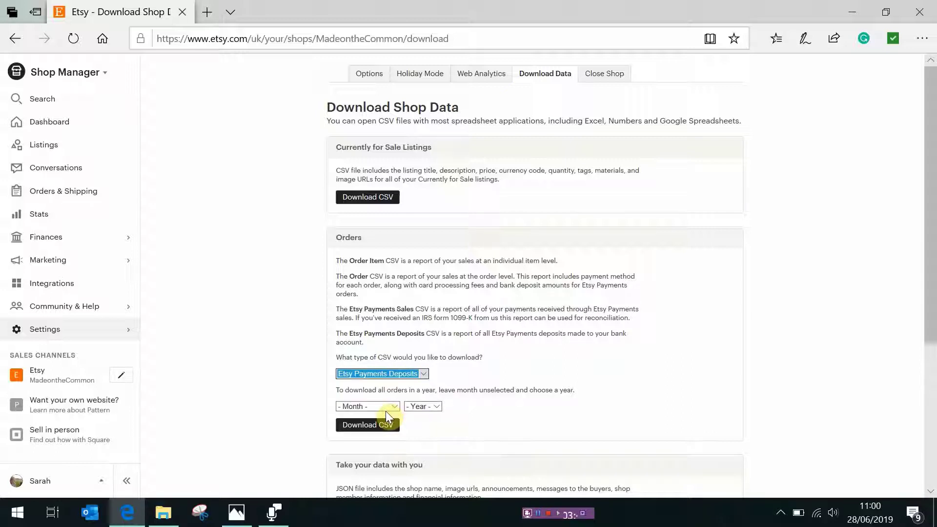
left_click(397, 408)
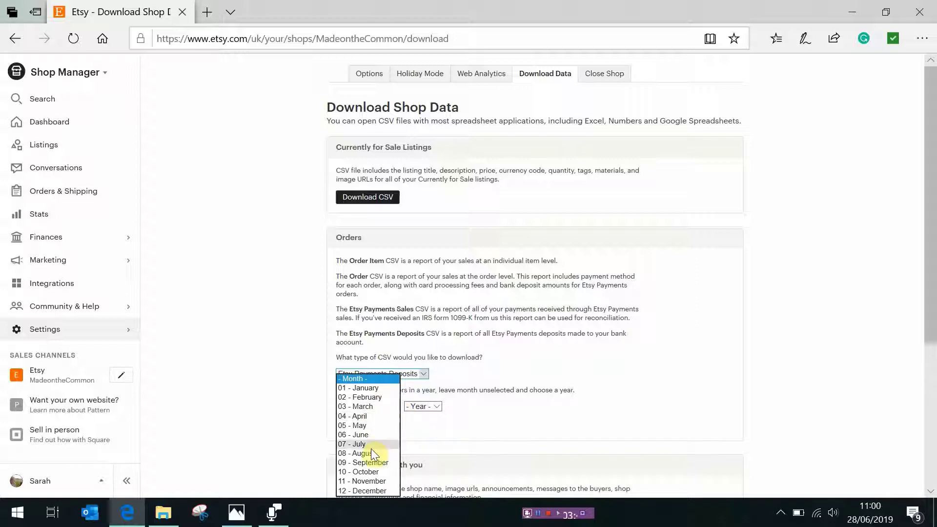
left_click(368, 471)
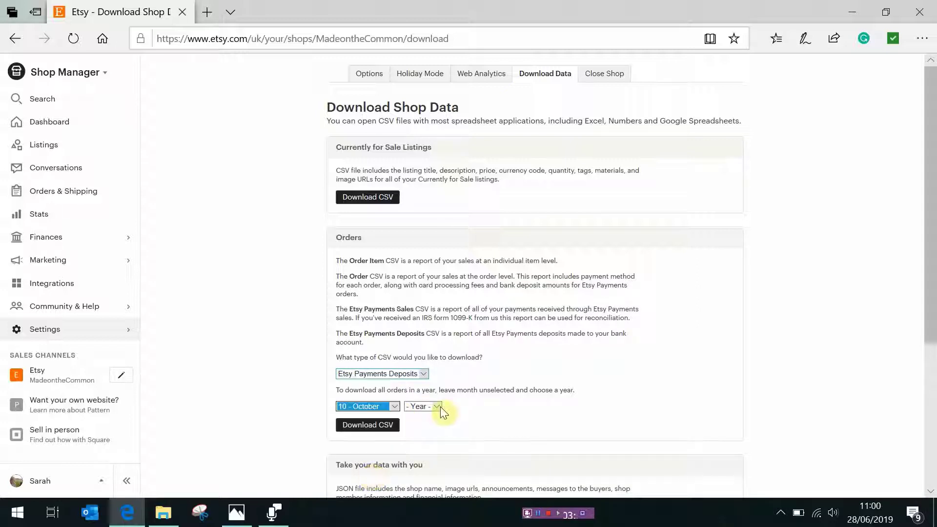
left_click(440, 406)
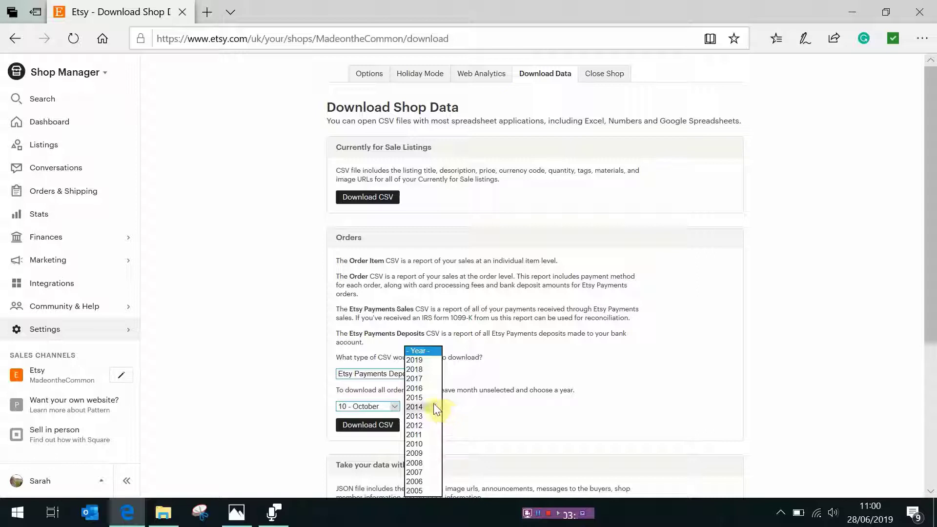
left_click(421, 370)
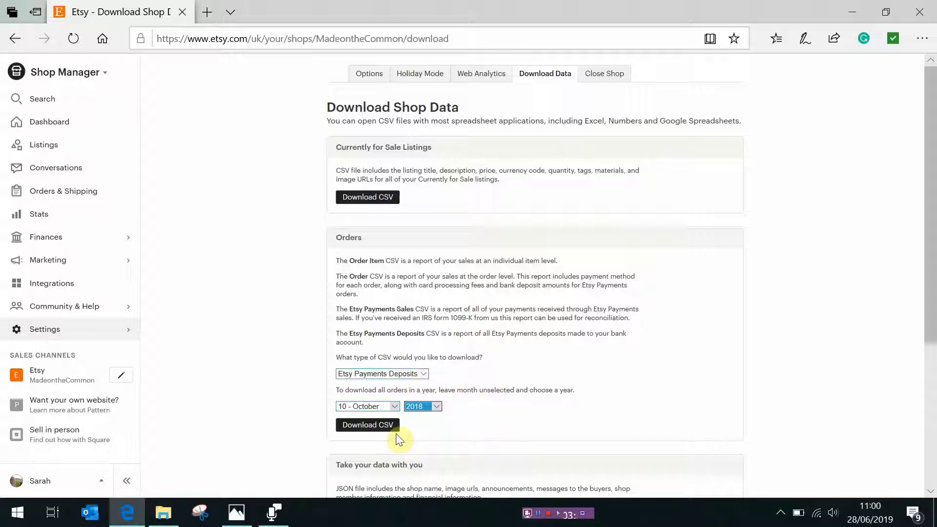
left_click(385, 426)
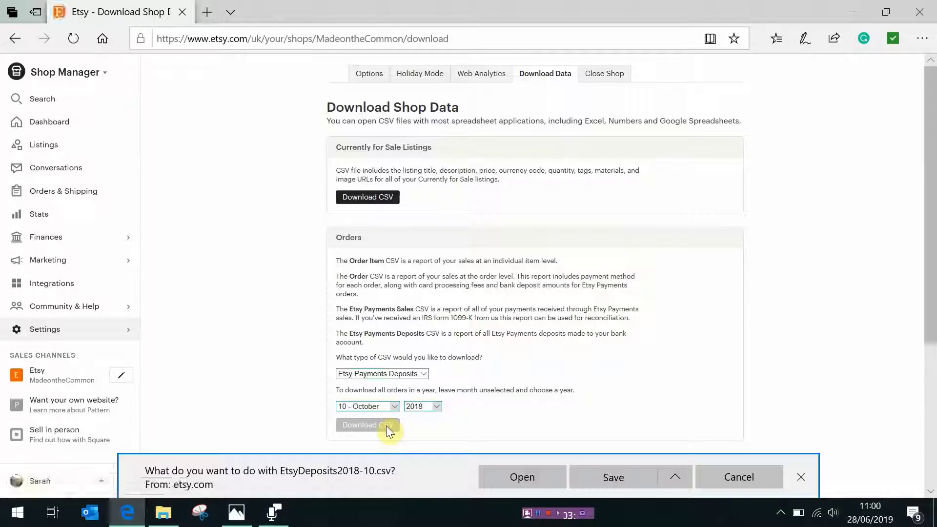
Save EtsyDeposits2018-10.csv into etsy Information > Monthly Deposits Downloads
left_click(675, 476)
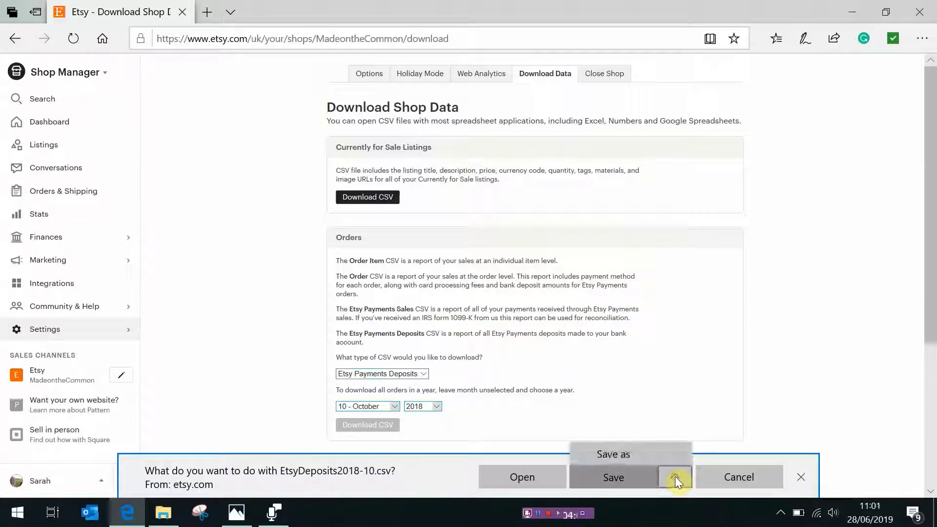
left_click(667, 456)
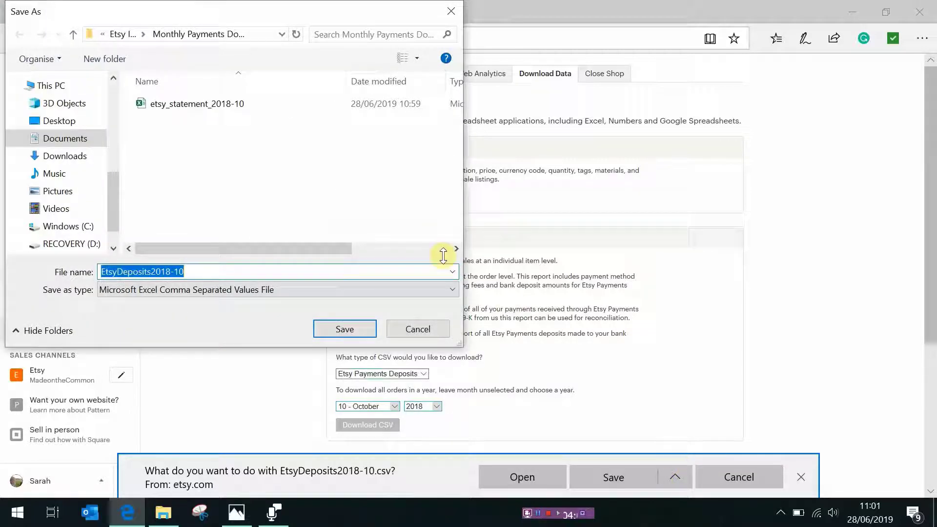
left_click(167, 44)
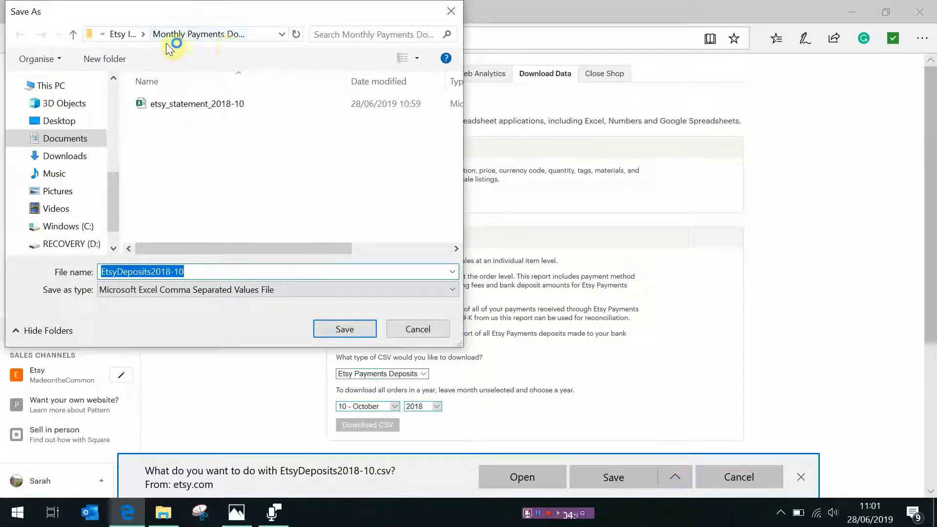
left_click(123, 34)
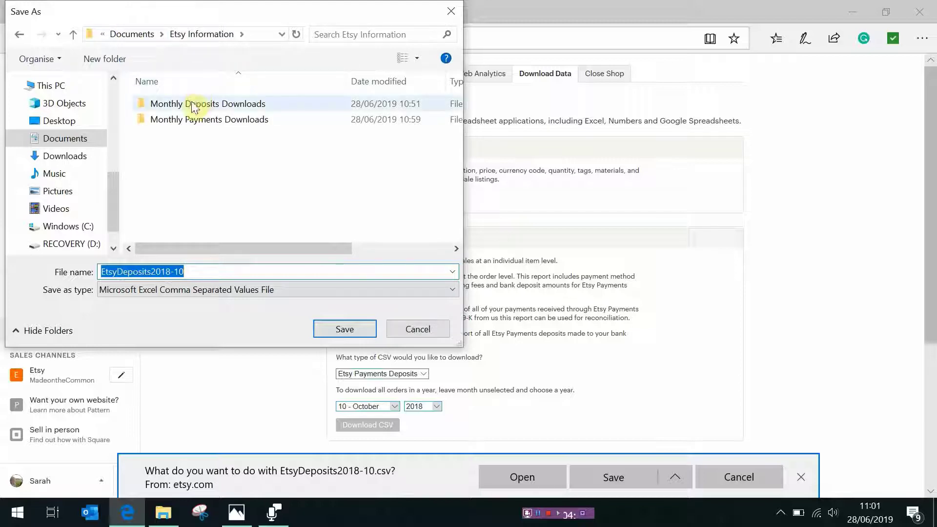
left_click(191, 104)
double_click(192, 103)
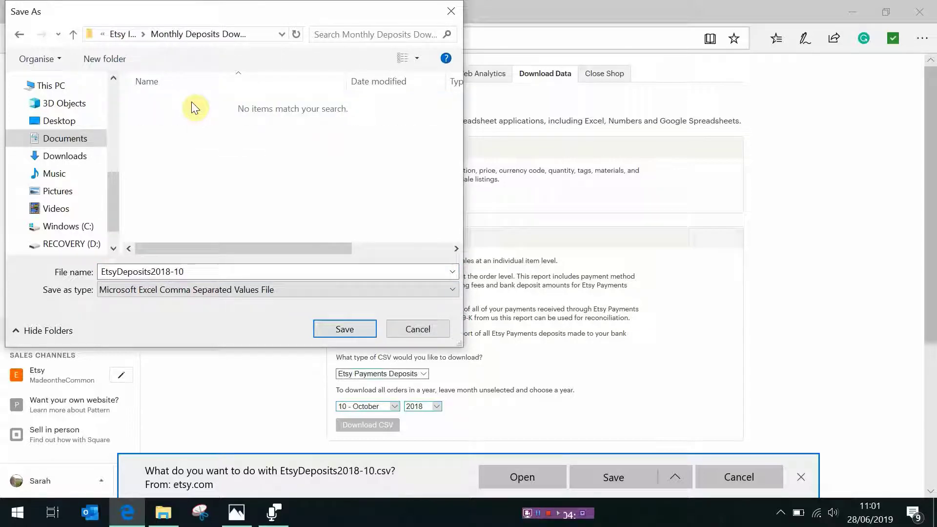
left_click(344, 327)
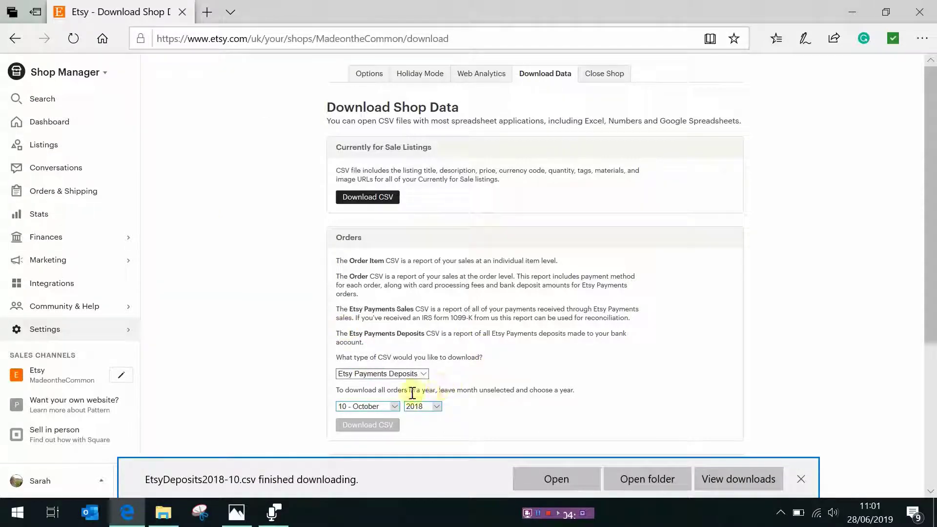
Reset the deposits report month to '- Month -', leaving the year at 2018
left_click(394, 406)
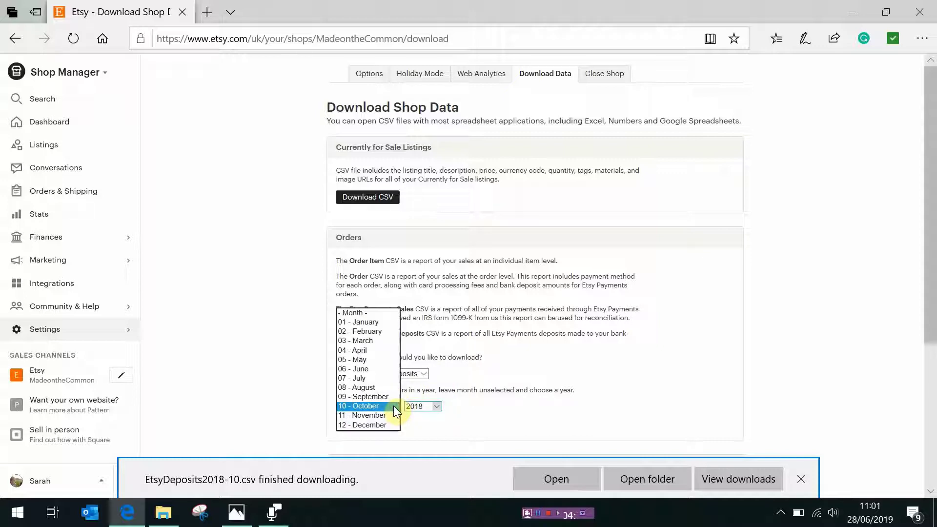
left_click(368, 313)
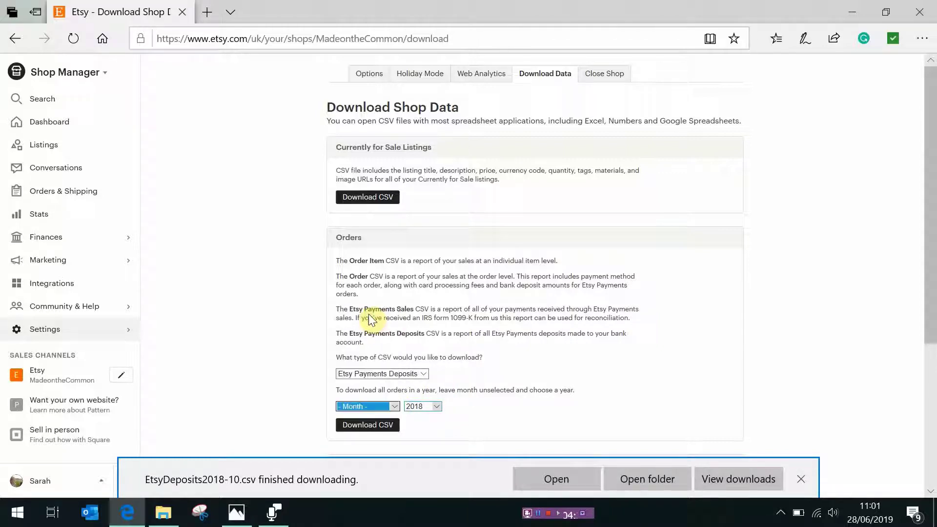